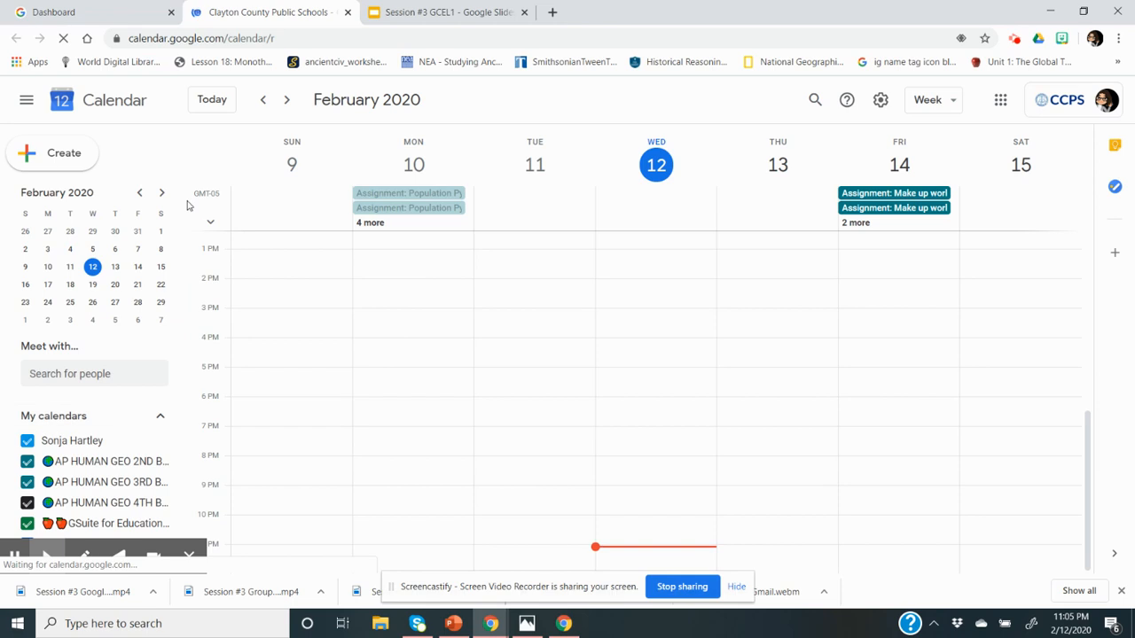
# Look through the calendar list and allow calendar.google.com to show notifications
pyautogui.moveTo(185, 213); pyautogui.dragTo(185, 280)
pyautogui.scroll(-3, 193, 342)
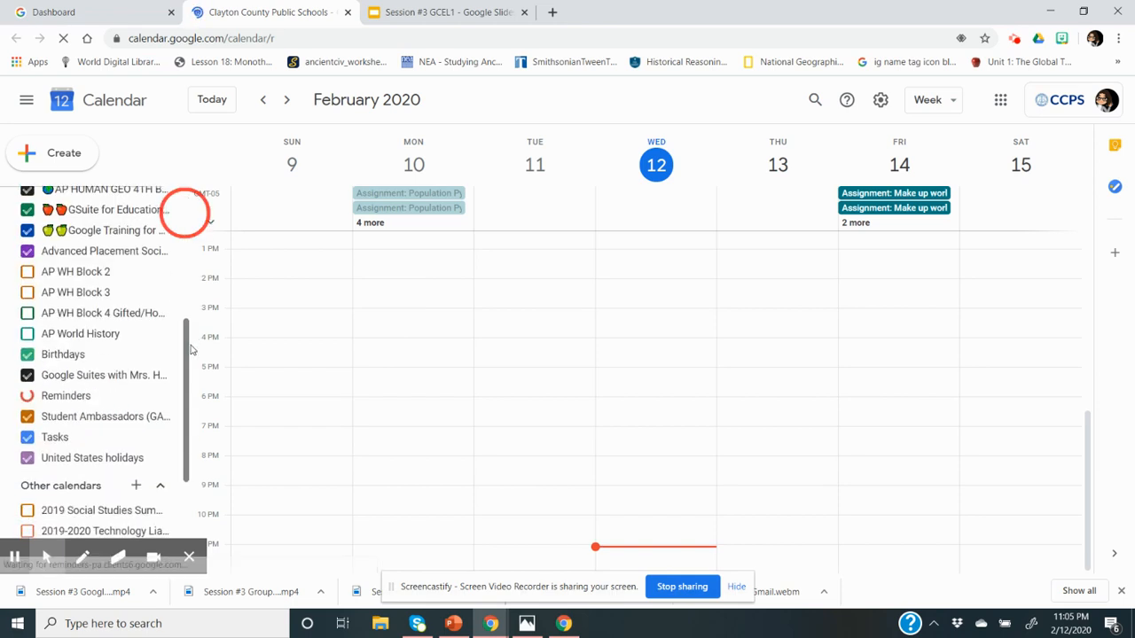
pyautogui.scroll(1, 189, 330)
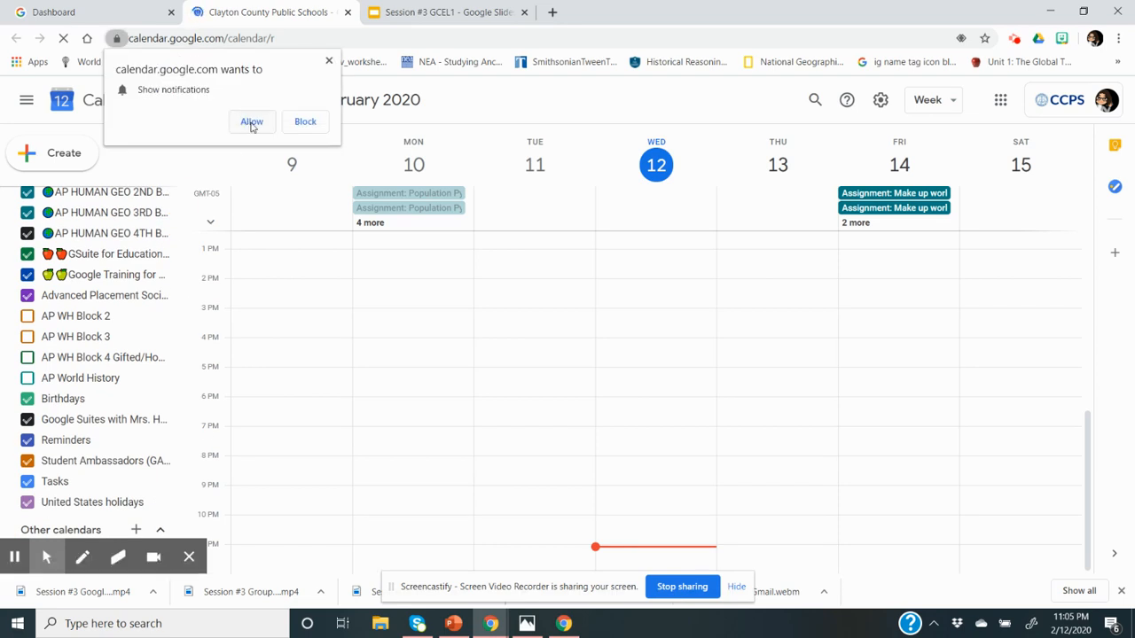
pyautogui.click(252, 122)
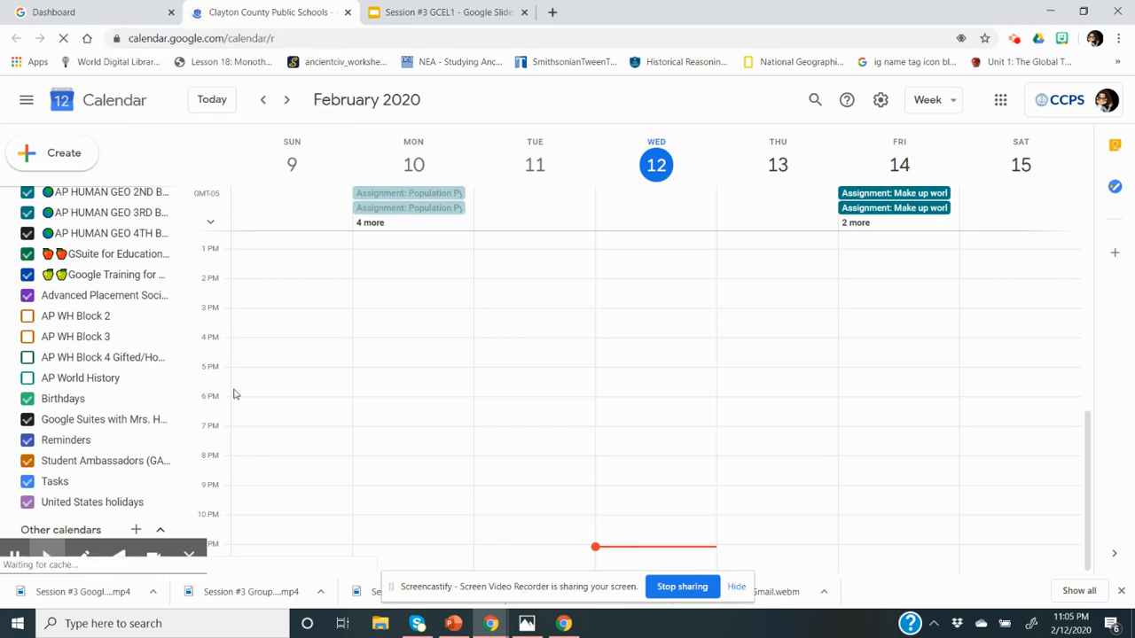
# Display the 2019-2020 Technology Lia... calendar from the other calendars and look through the rest of the calendar list
pyautogui.moveTo(185, 327); pyautogui.dragTo(222, 395)
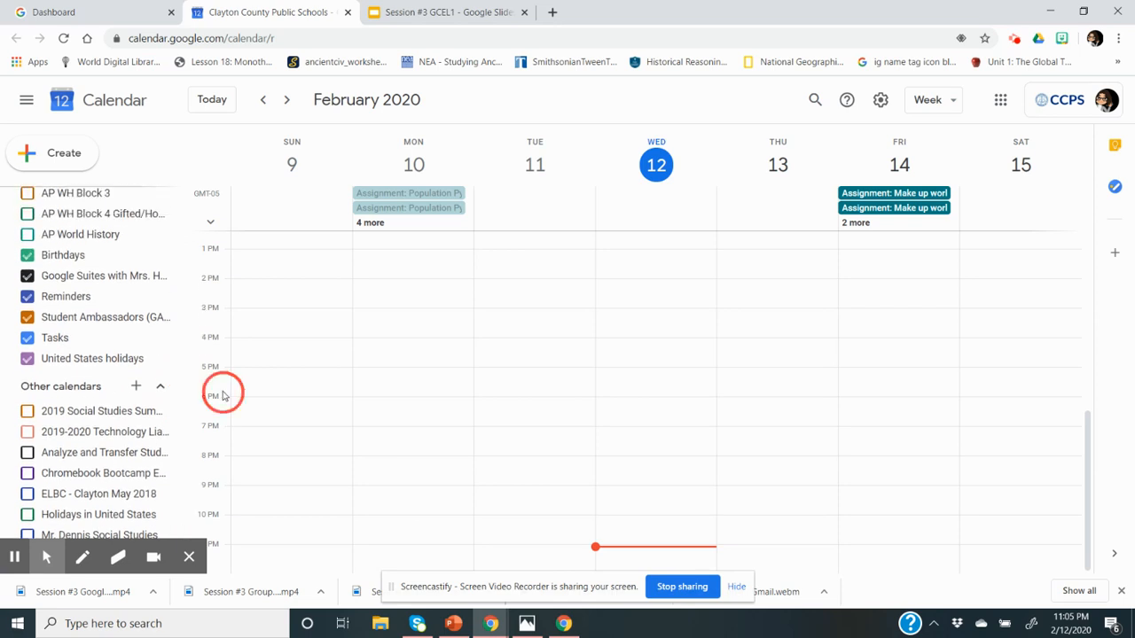
pyautogui.click(28, 433)
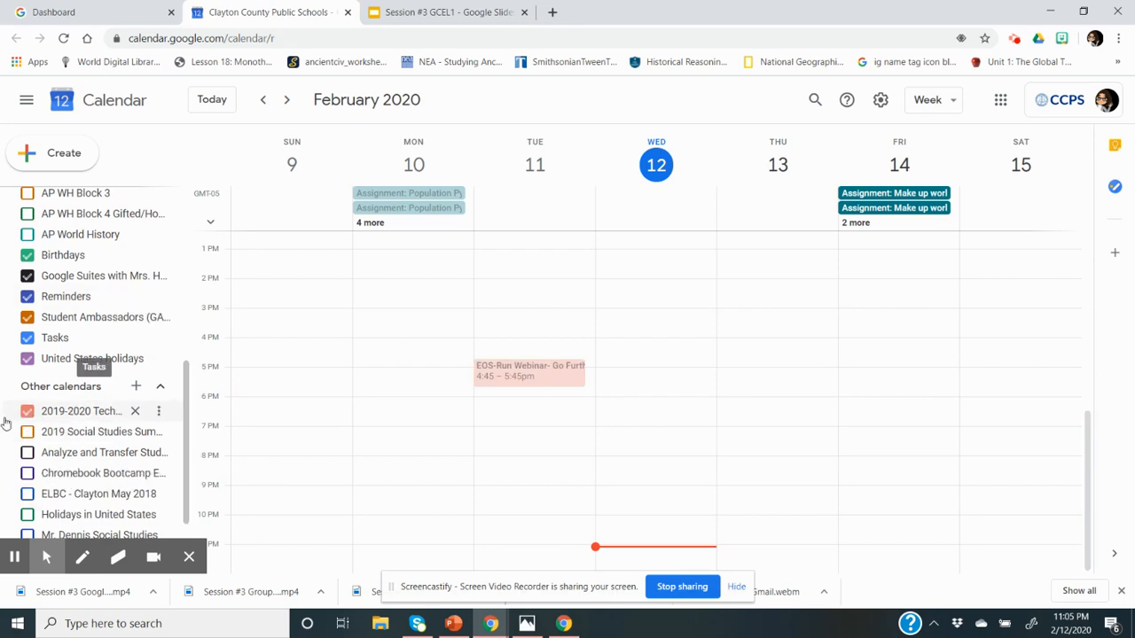
pyautogui.click(186, 396)
pyautogui.moveTo(186, 396); pyautogui.dragTo(214, 498)
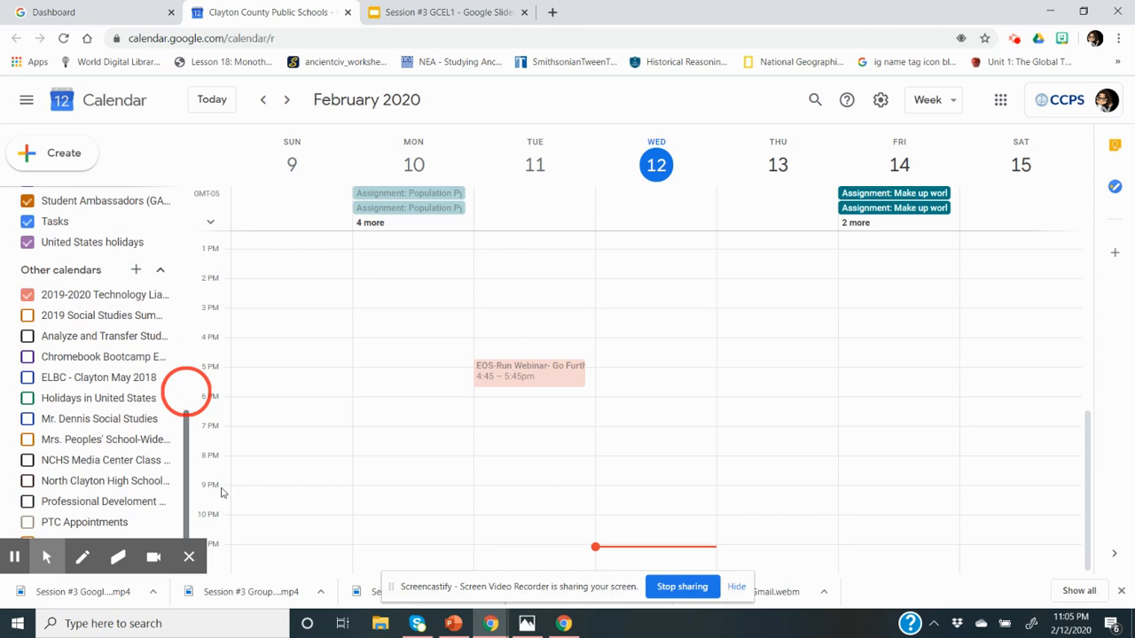
pyautogui.moveTo(186, 461); pyautogui.dragTo(188, 288)
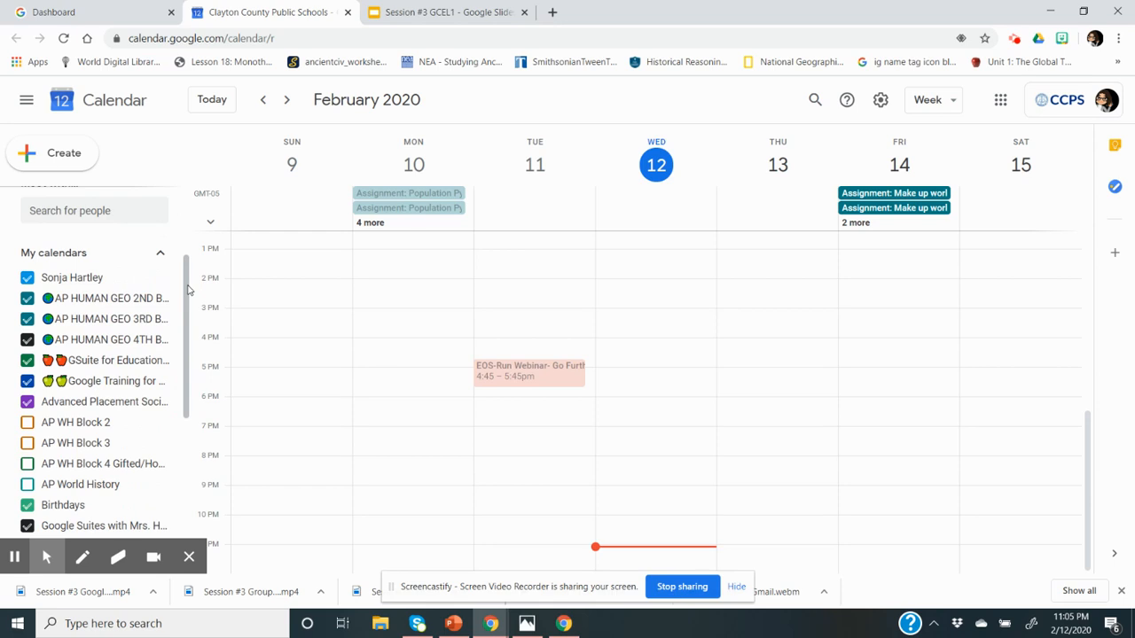
# Create a new calendar event and title it "Testing"
pyautogui.click(71, 157)
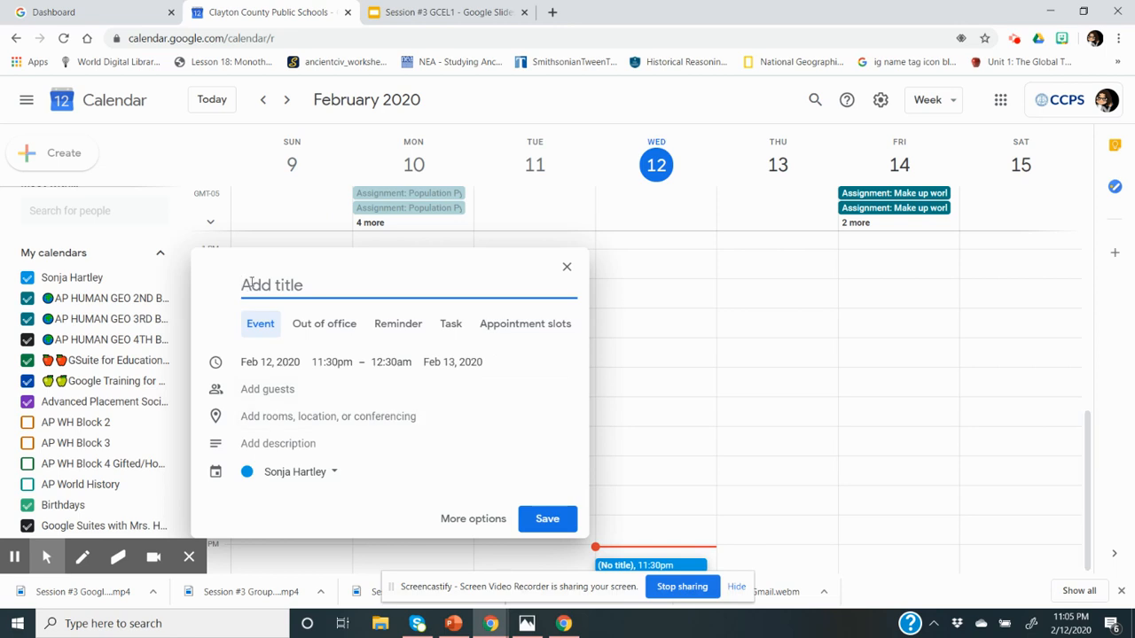
pyautogui.write('TEsting')
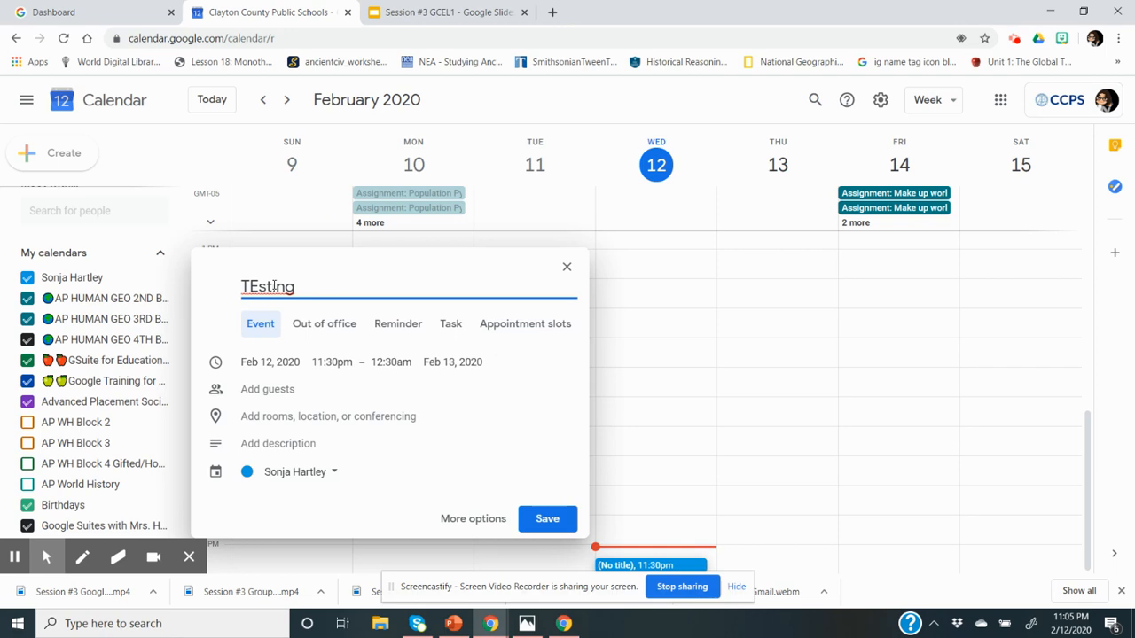
pyautogui.press('BackSpace')
pyautogui.press('BackSpace')
pyautogui.press('BackSpace')
pyautogui.write('esting')
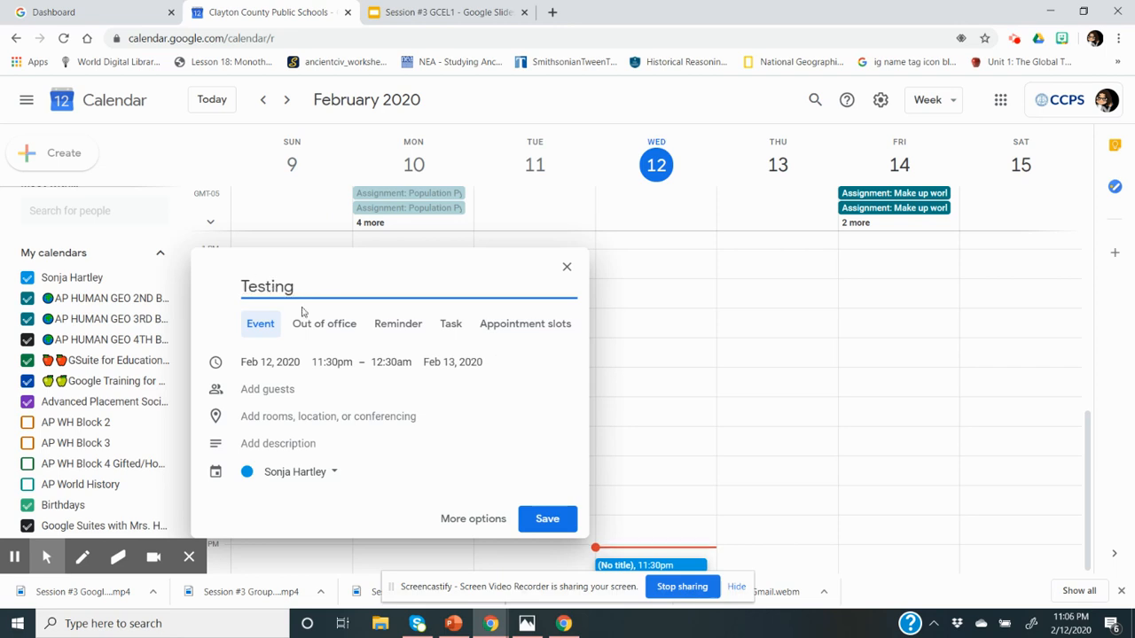
# Open the Testing event's full options, add Hangouts Meet conferencing, and expand its joining details
pyautogui.click(467, 519)
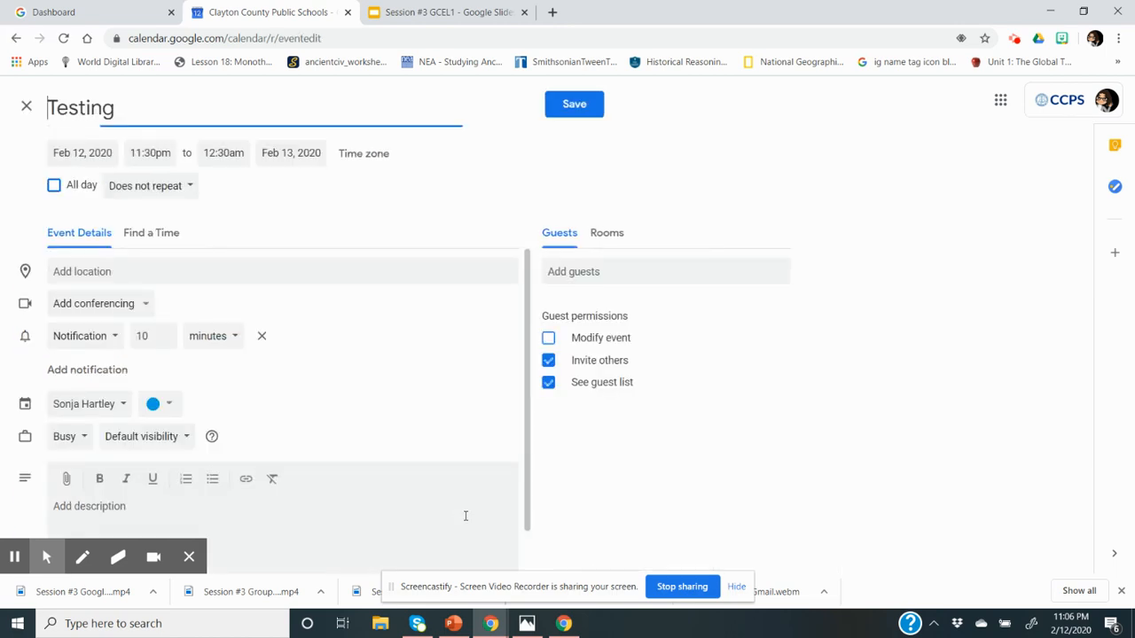
pyautogui.click(532, 308)
pyautogui.moveTo(532, 307); pyautogui.dragTo(532, 334)
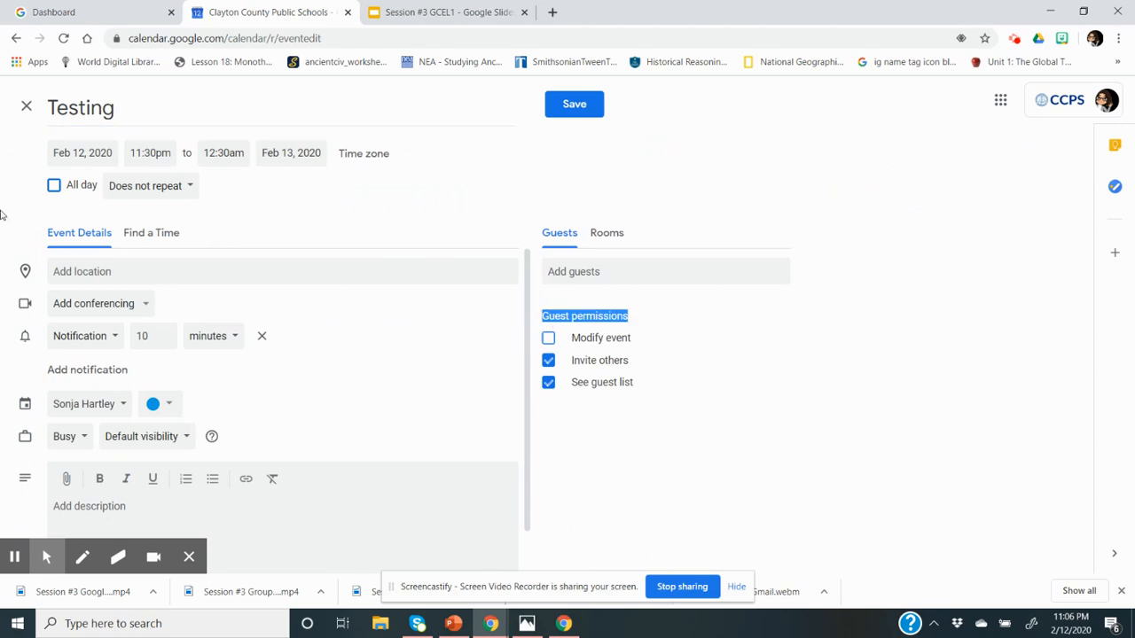
pyautogui.click(148, 305)
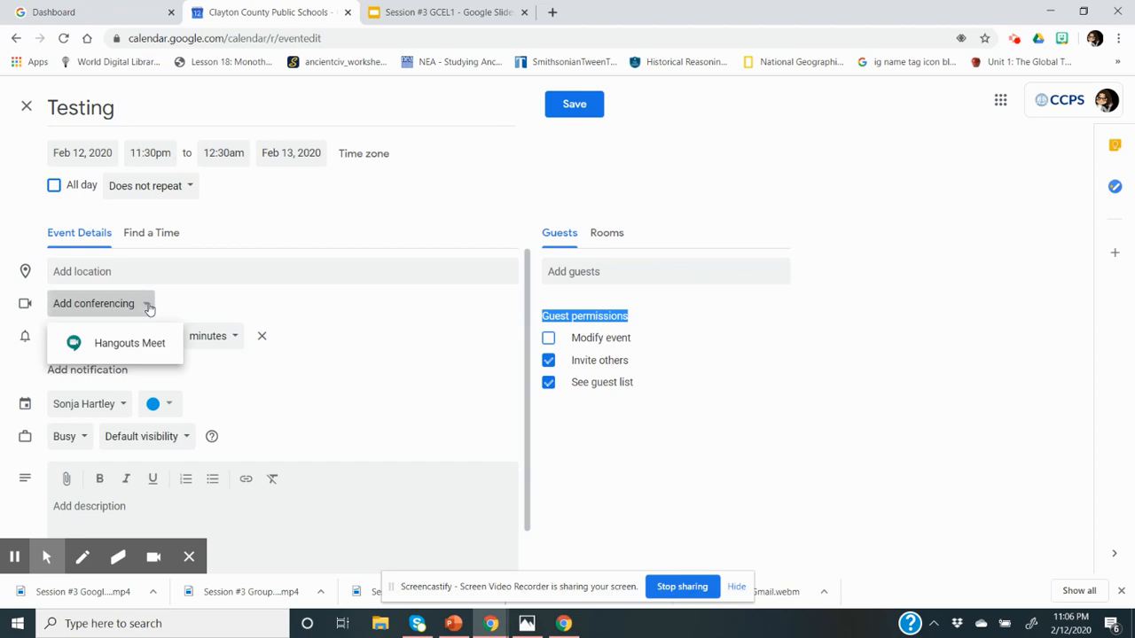
pyautogui.click(141, 342)
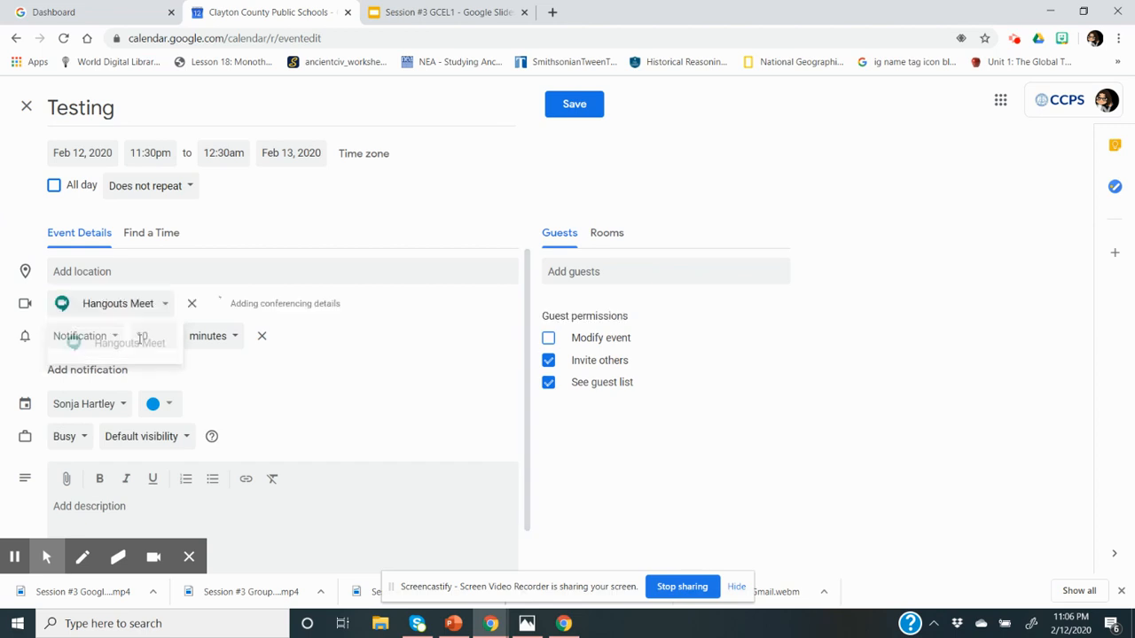
pyautogui.click(494, 347)
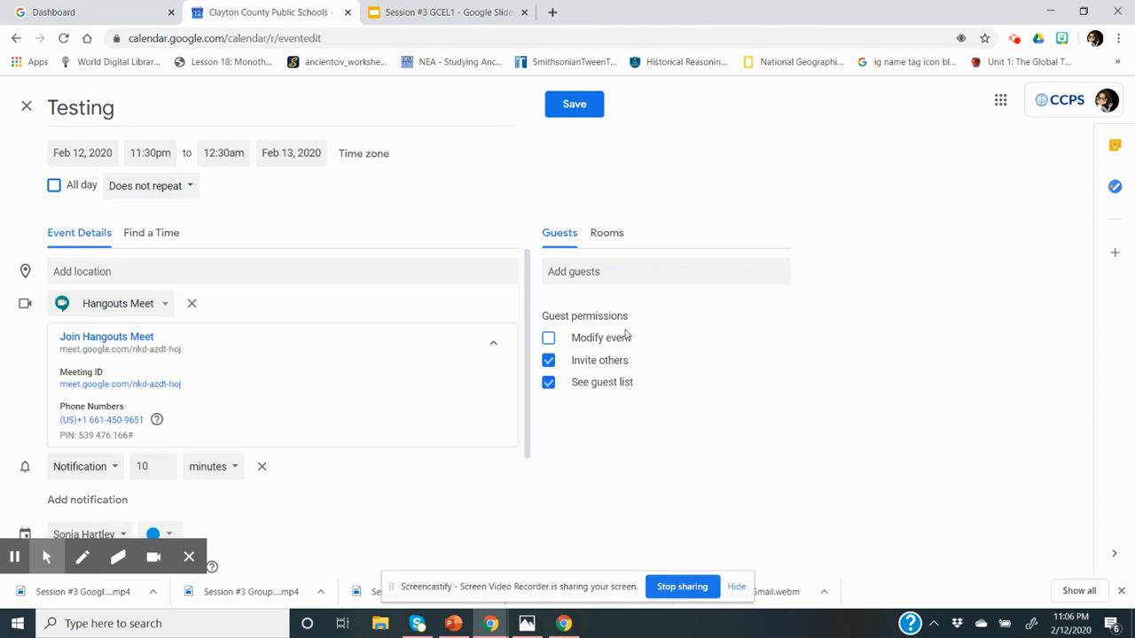
# Show the rooms available for the Testing event and review the remaining event details
pyautogui.click(606, 239)
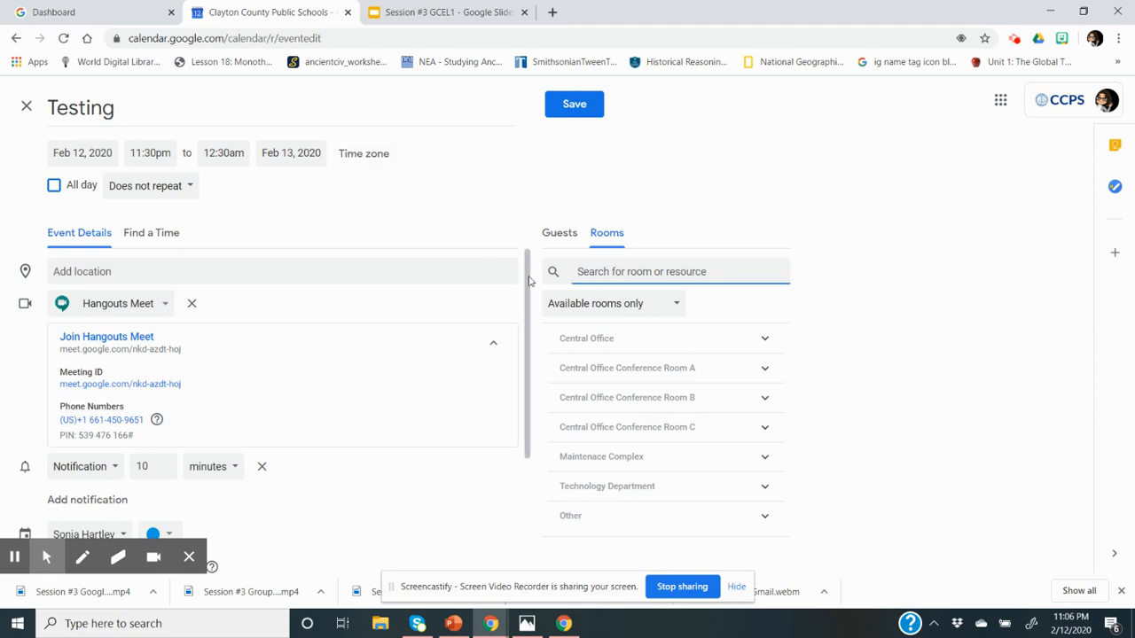
pyautogui.scroll(-2, 526, 273)
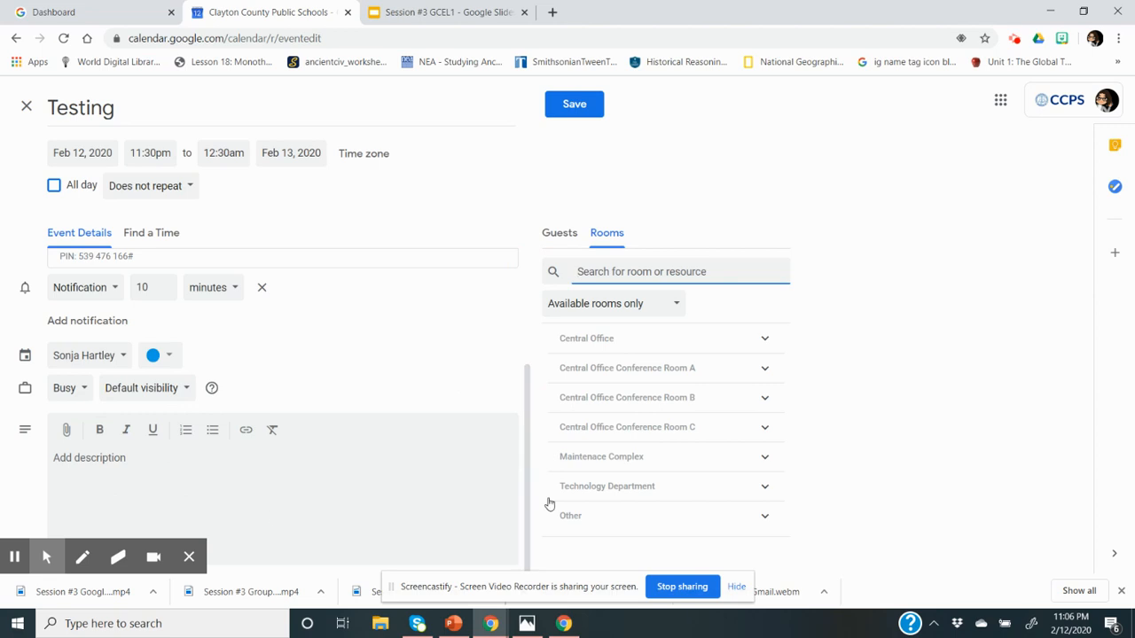
pyautogui.moveTo(524, 457); pyautogui.dragTo(538, 300)
pyautogui.scroll(-1, 537, 307)
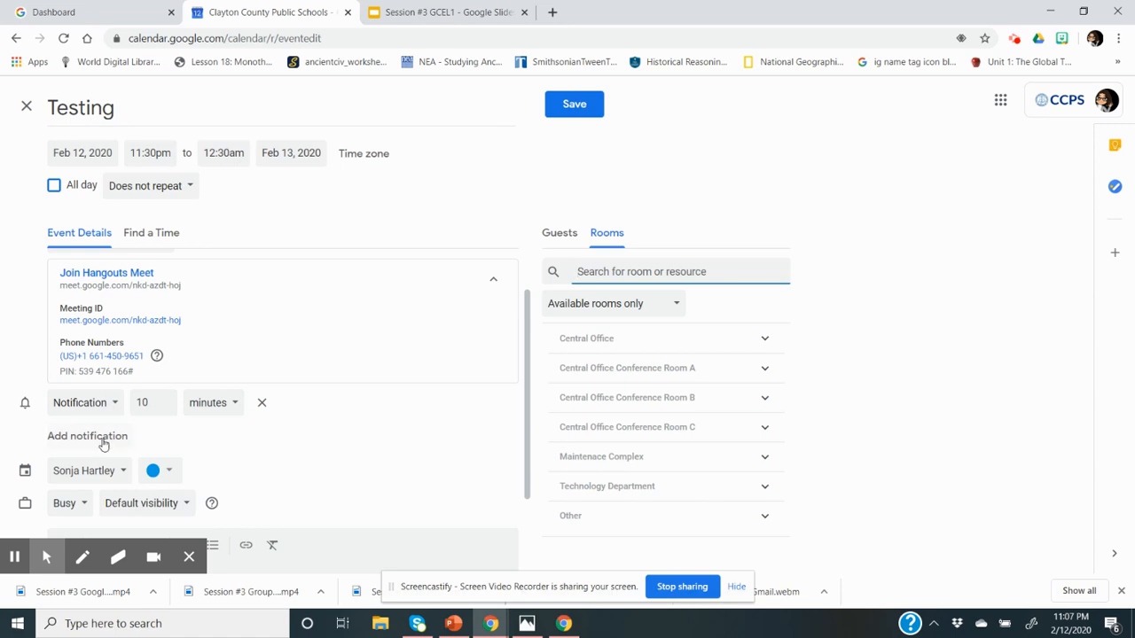
# Add a second notification to the Testing event and show the type choices for the first notification
pyautogui.click(97, 436)
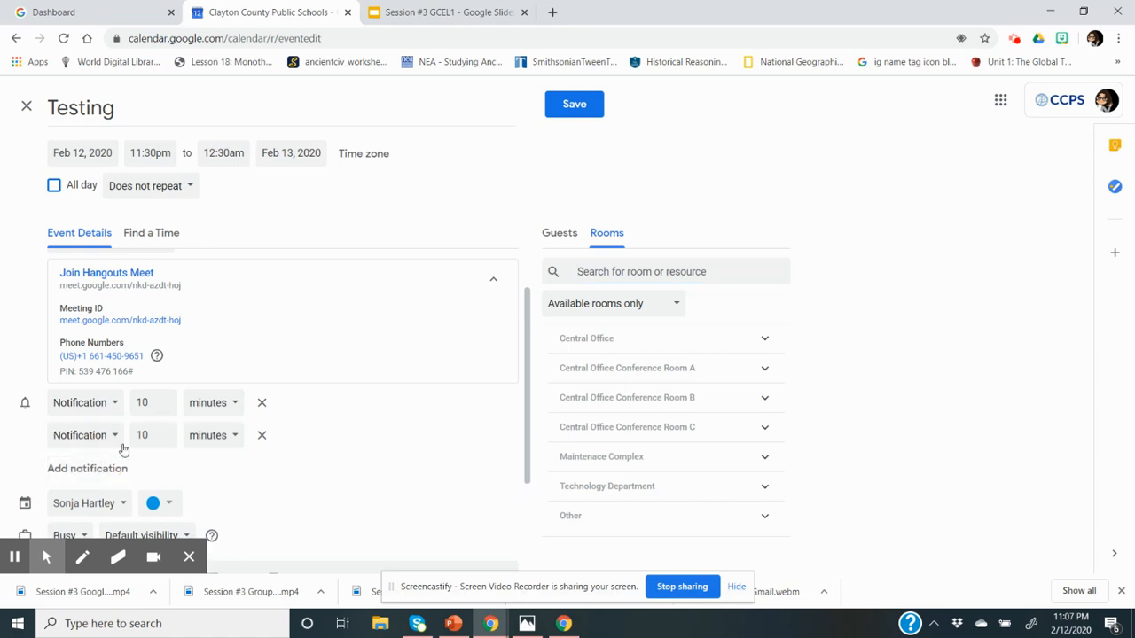
pyautogui.click(115, 404)
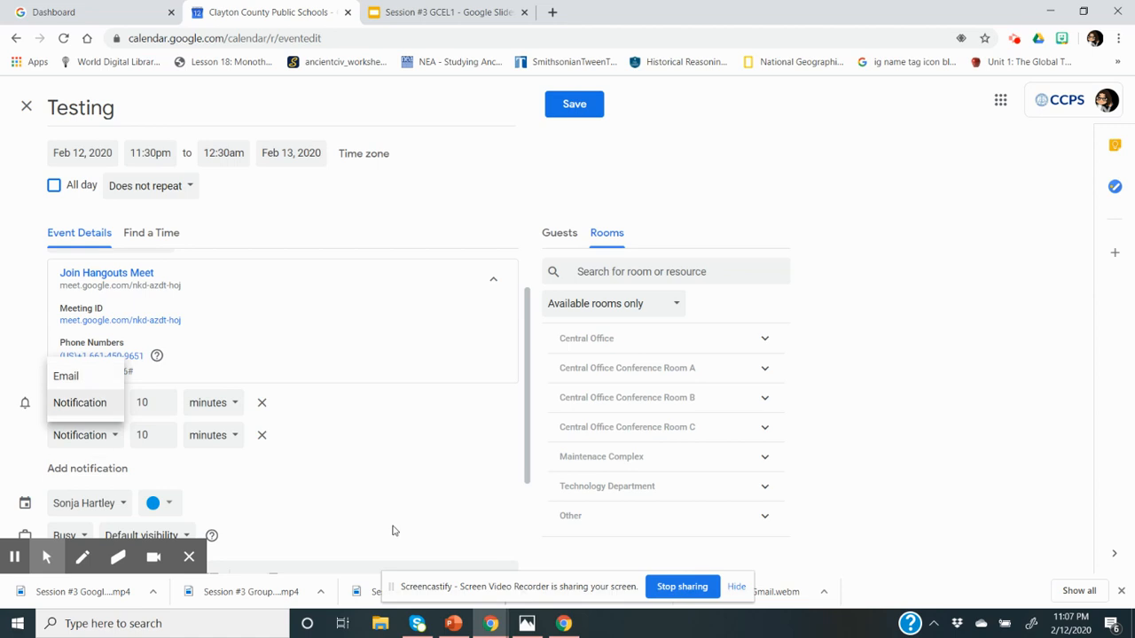
# Show the Keep notes beside the event and open Google Keep in its own browser tab
pyautogui.click(1115, 146)
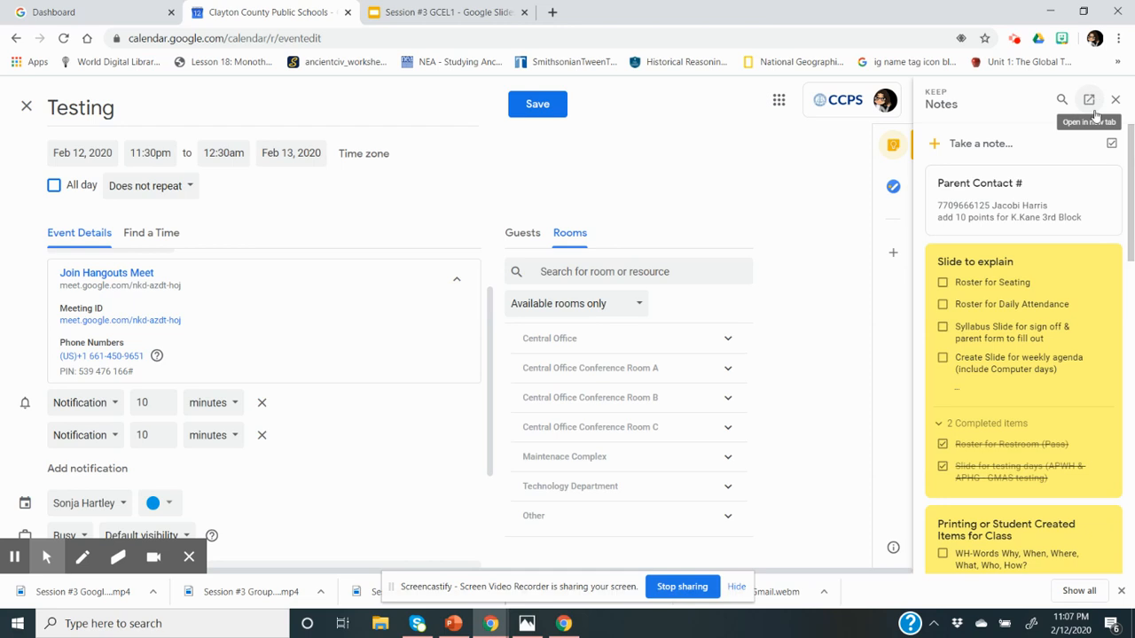
pyautogui.click(1087, 101)
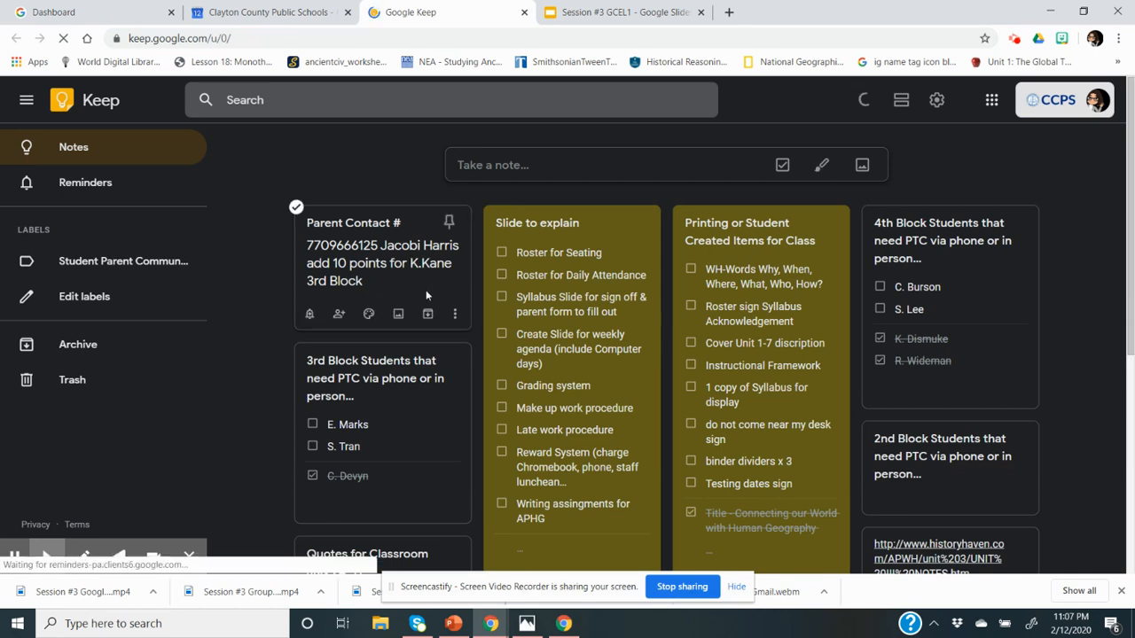
# Pin the Parent Contact # note and unpin it again
pyautogui.click(450, 221)
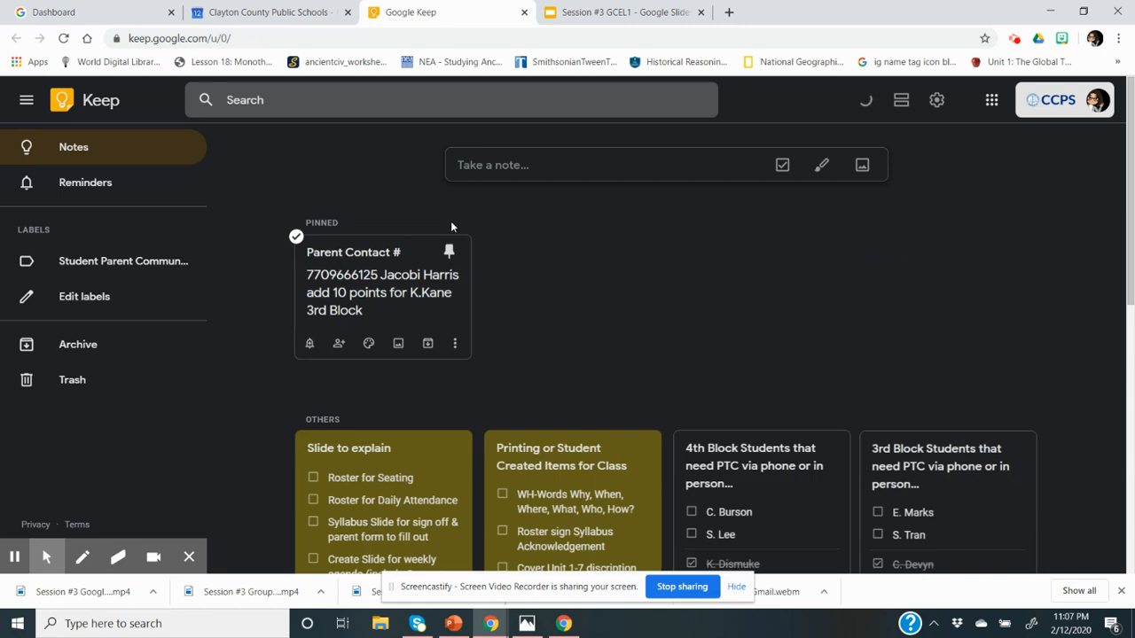
pyautogui.click(450, 246)
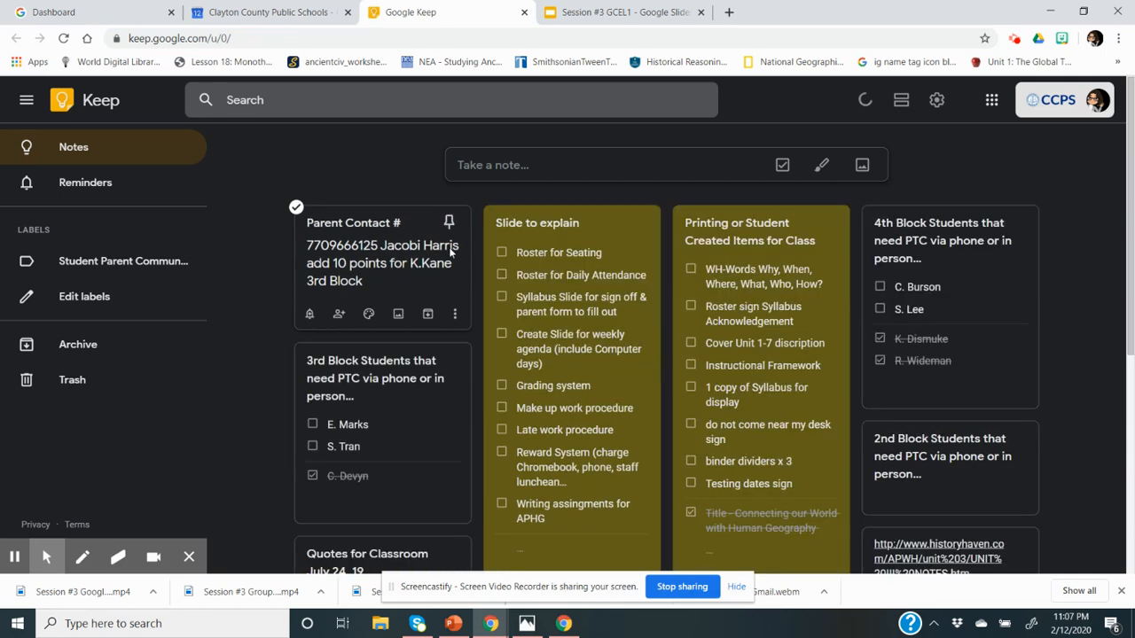
# Check off every open item in the "Slide to explain" note, from Roster for Seating through Writing assingments for APHG
pyautogui.click(502, 255)
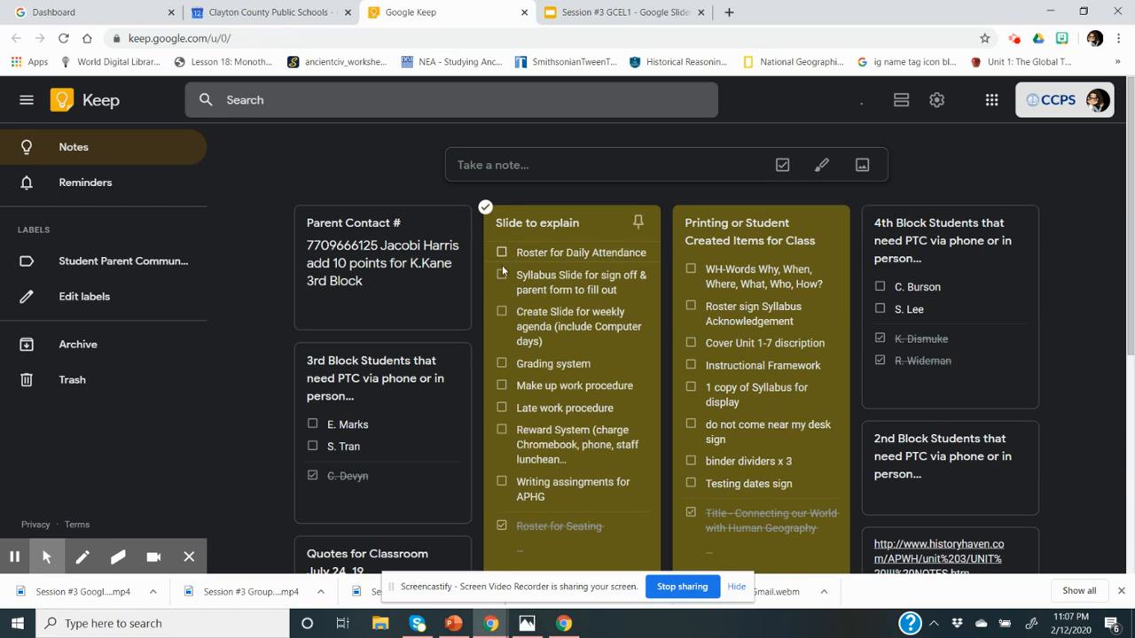
pyautogui.click(501, 255)
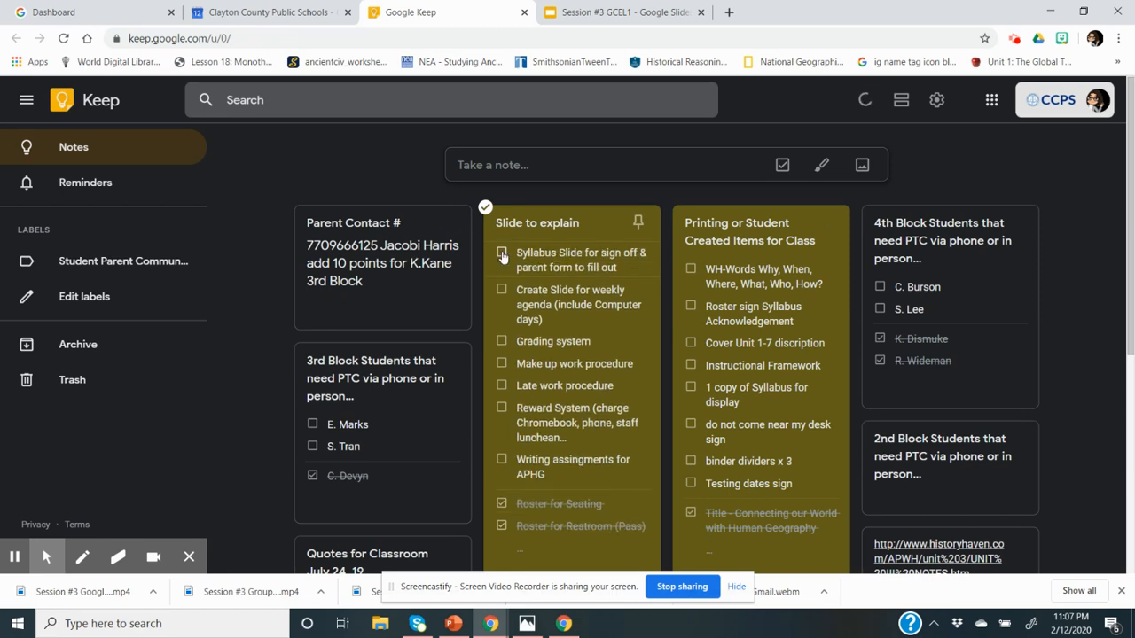
pyautogui.click(502, 254)
pyautogui.click(502, 255)
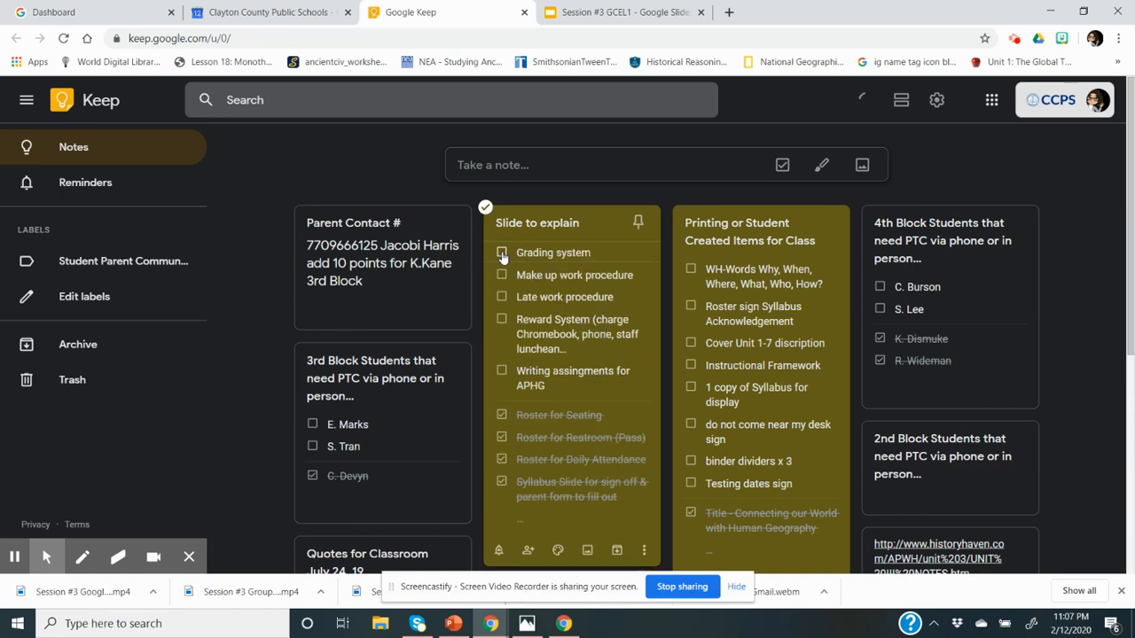
pyautogui.click(502, 254)
pyautogui.click(502, 255)
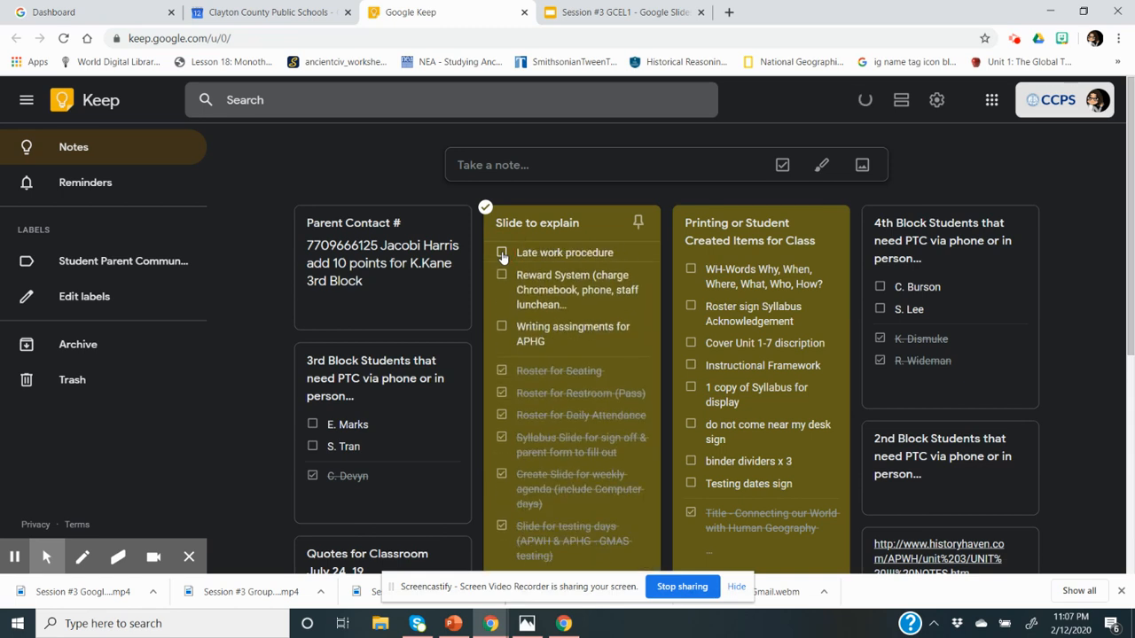
pyautogui.click(502, 254)
pyautogui.click(502, 253)
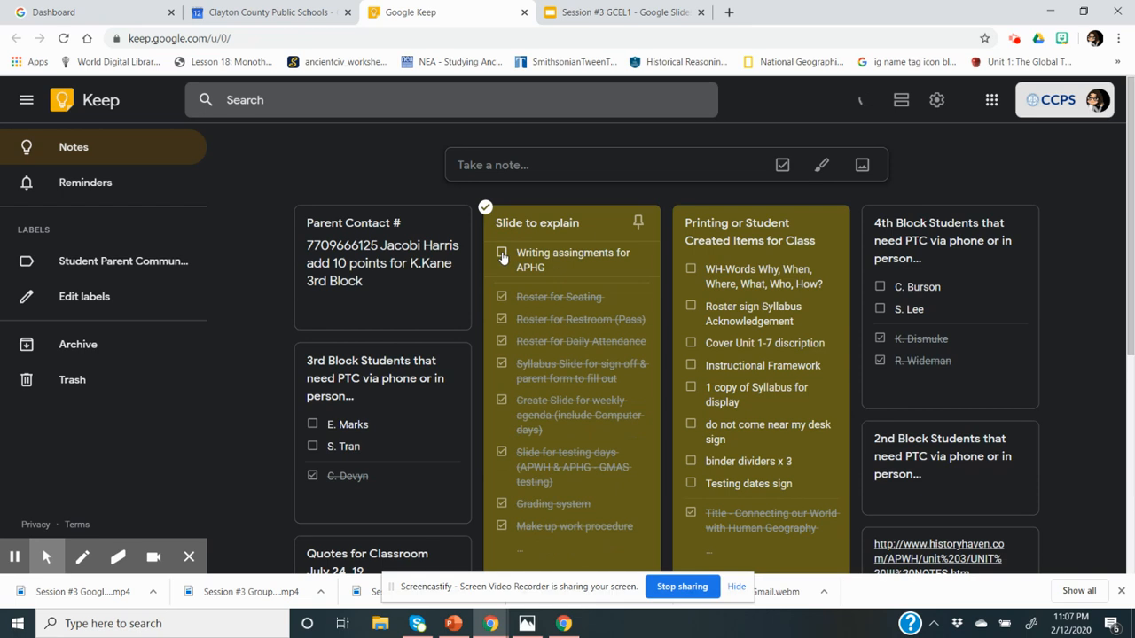
pyautogui.click(502, 254)
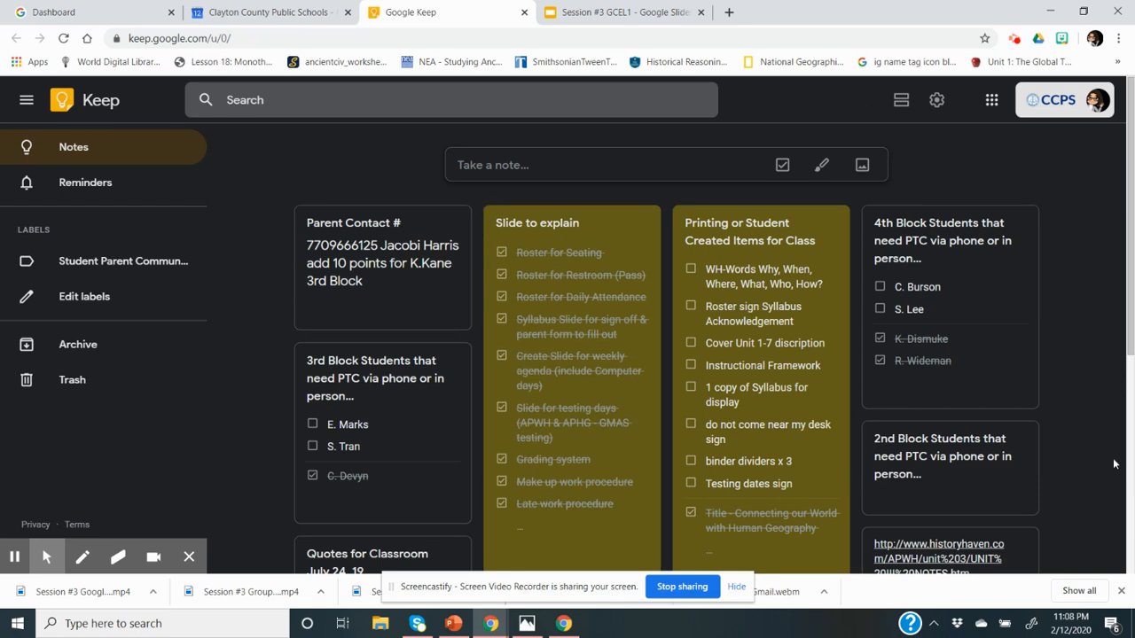
# Check off the two open student entries in the 4th Block Students PTC note
pyautogui.click(880, 288)
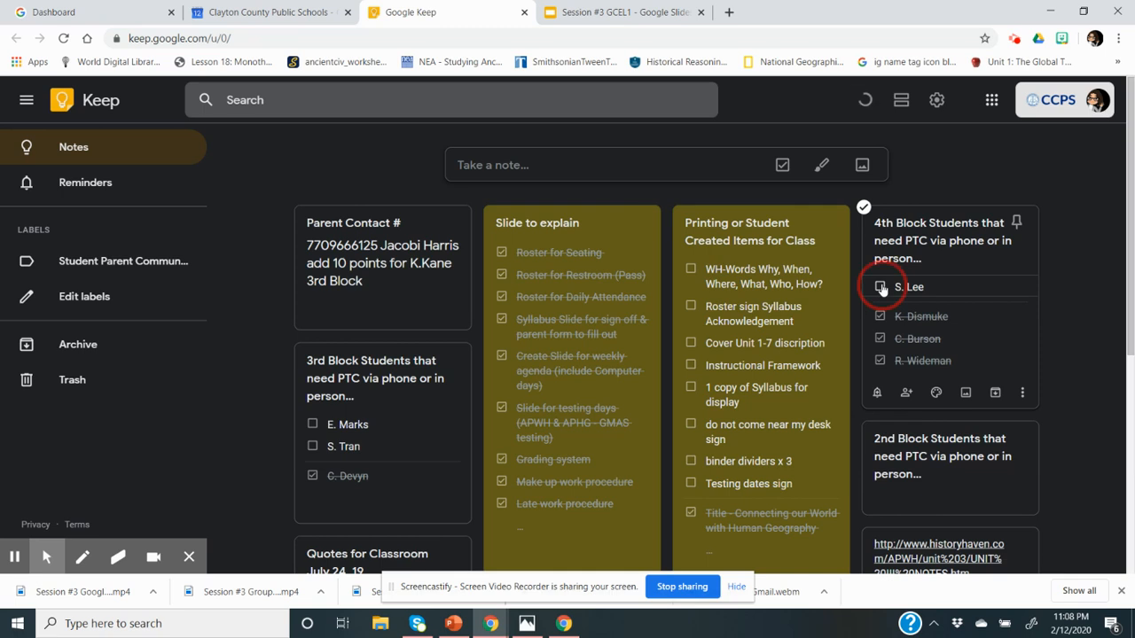
pyautogui.click(881, 287)
# Check off the first five open items in the "Printing or Student Created Items for Class" note, through "1 copy of Syllabus for display"
pyautogui.click(691, 268)
pyautogui.click(691, 268)
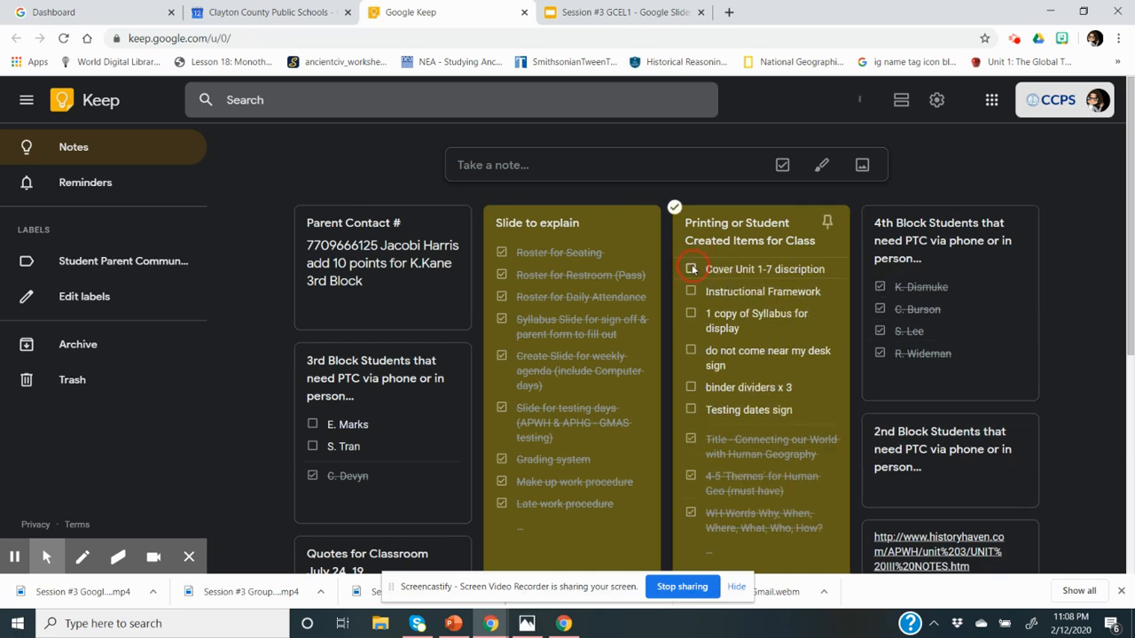
pyautogui.click(690, 269)
pyautogui.click(690, 269)
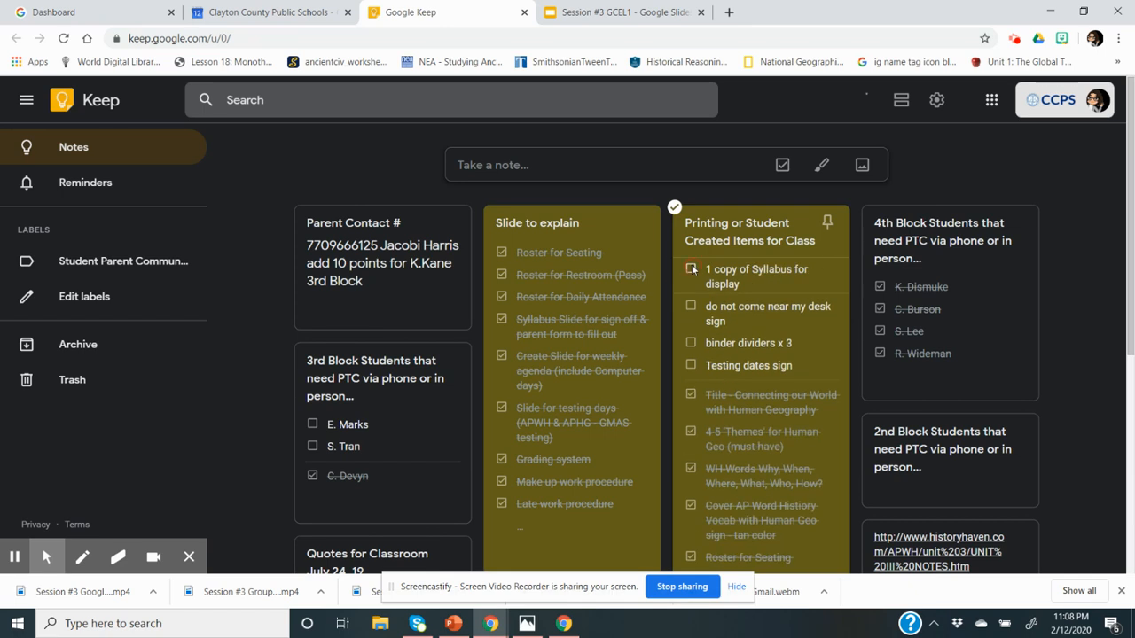
pyautogui.click(691, 268)
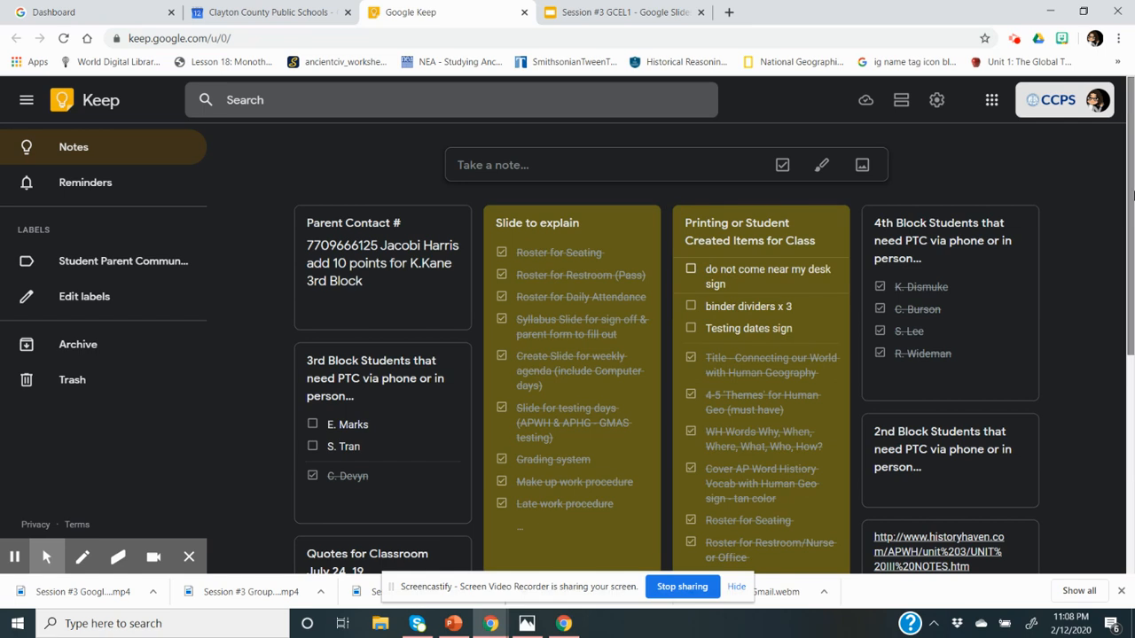
pyautogui.moveTo(1131, 191); pyautogui.dragTo(1130, 214)
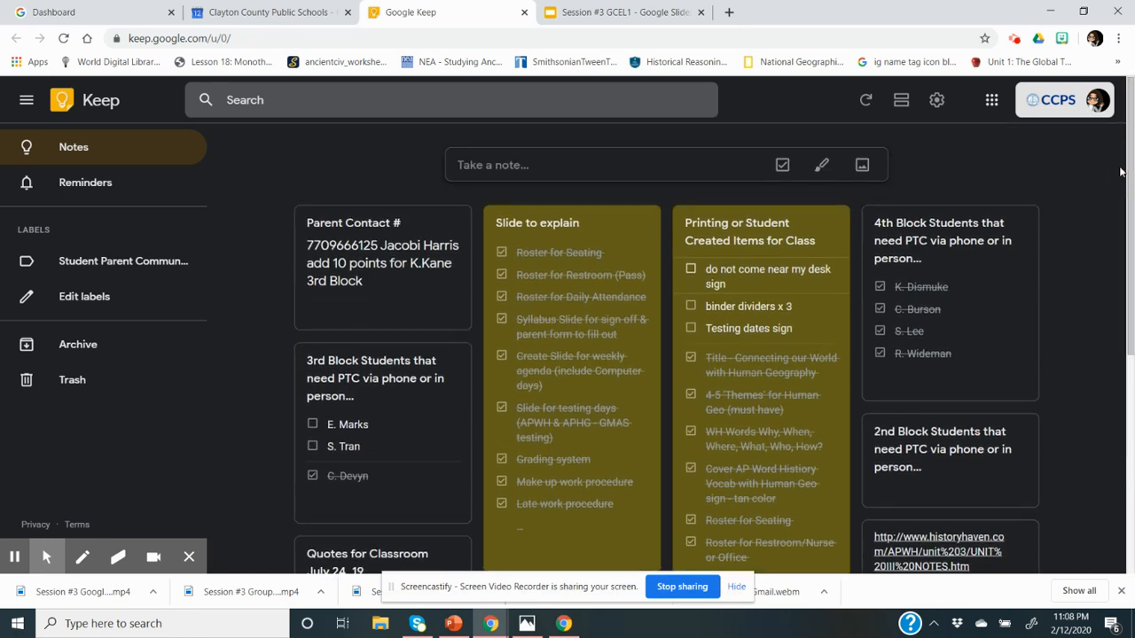
# Colour the Parent Contact # note blue and switch the notes from the grid layout to list view
pyautogui.moveTo(427, 318)
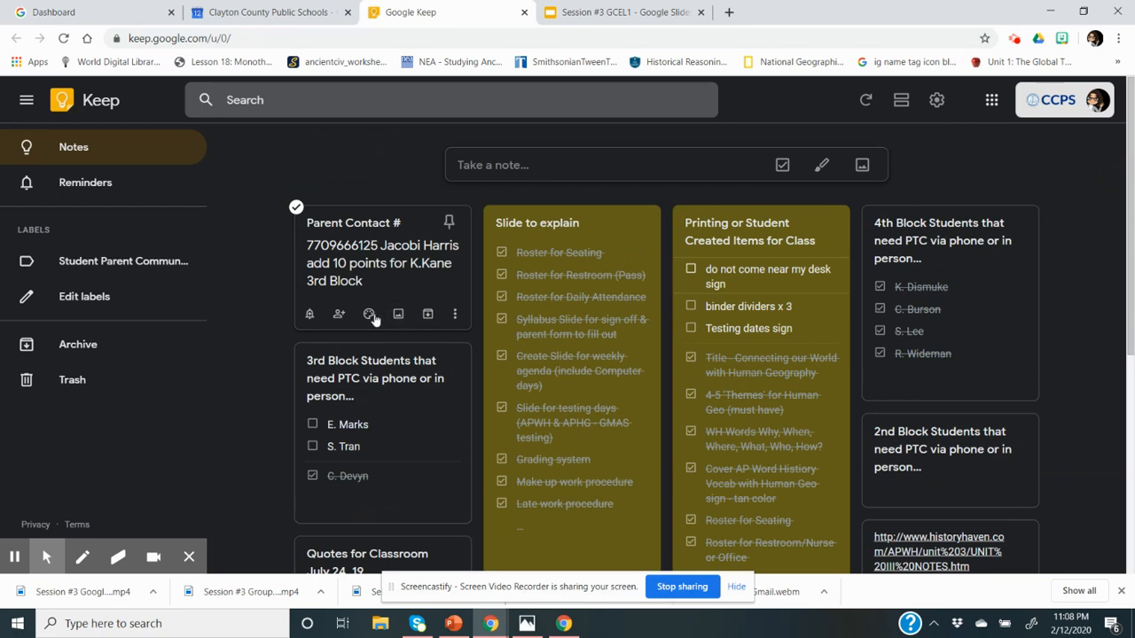
pyautogui.moveTo(369, 316)
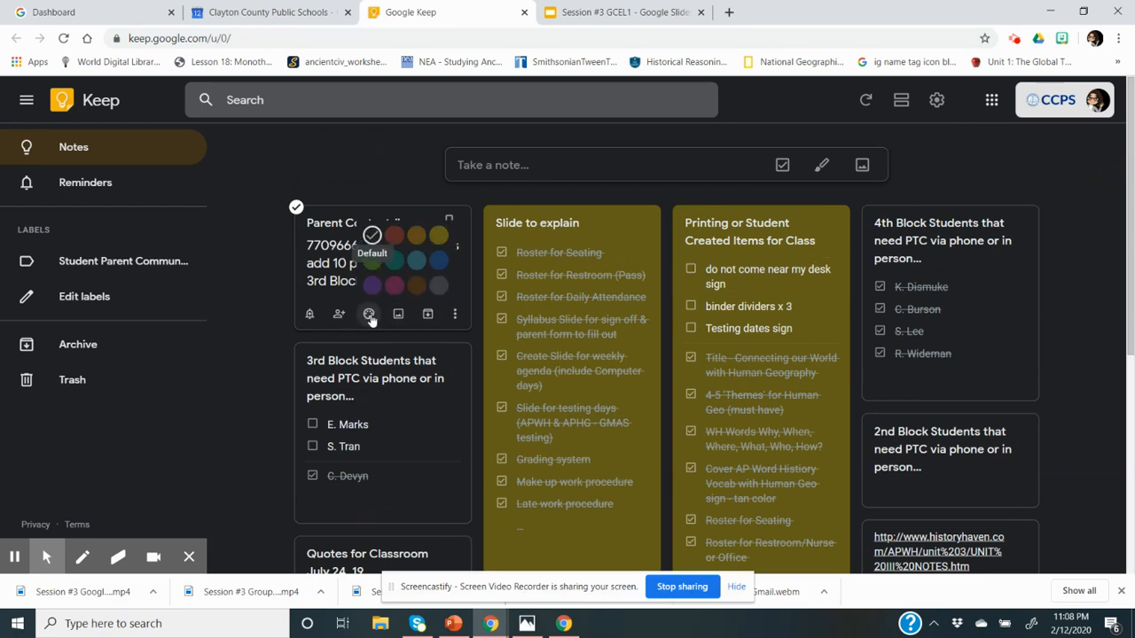
pyautogui.click(416, 260)
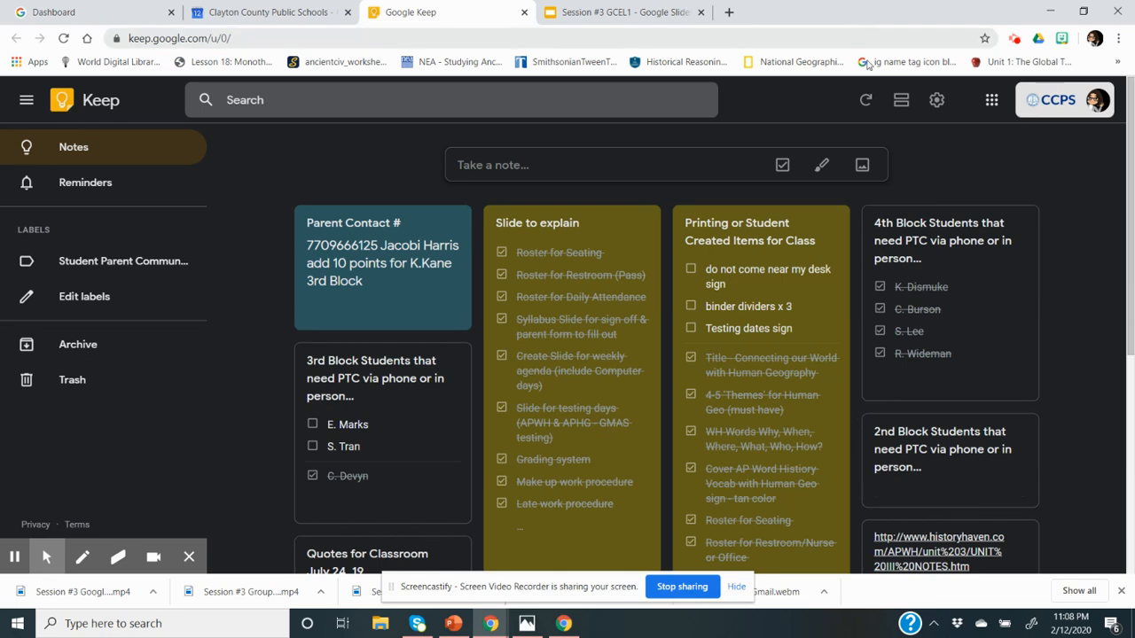
pyautogui.click(902, 102)
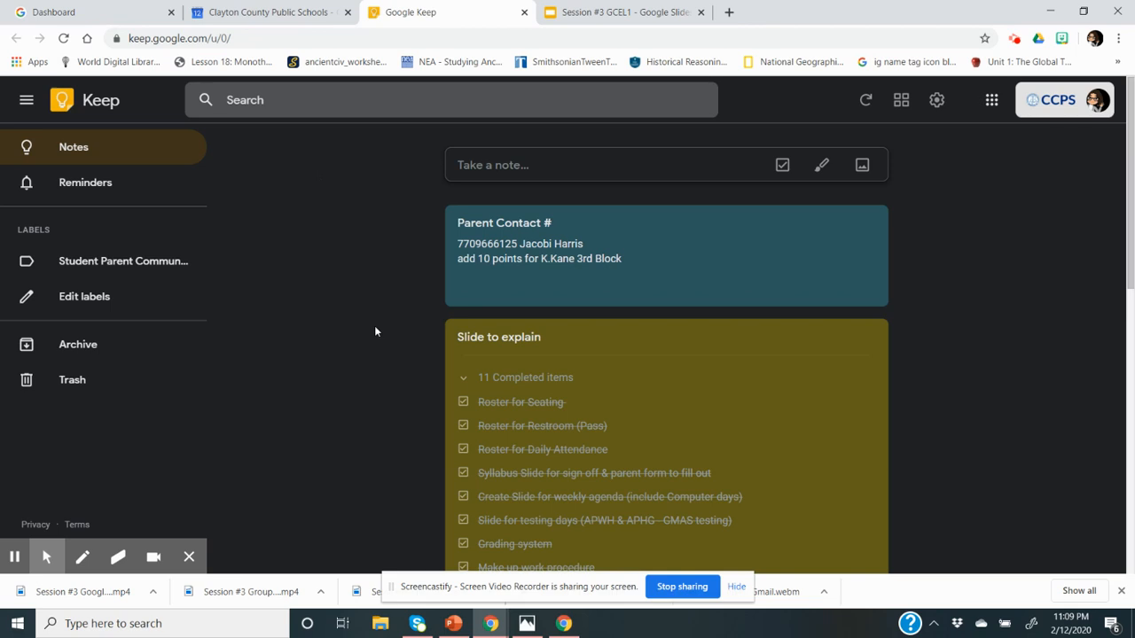
# Collapse the navigation sidebar with the labels and expand it again, twice in a row
pyautogui.click(27, 101)
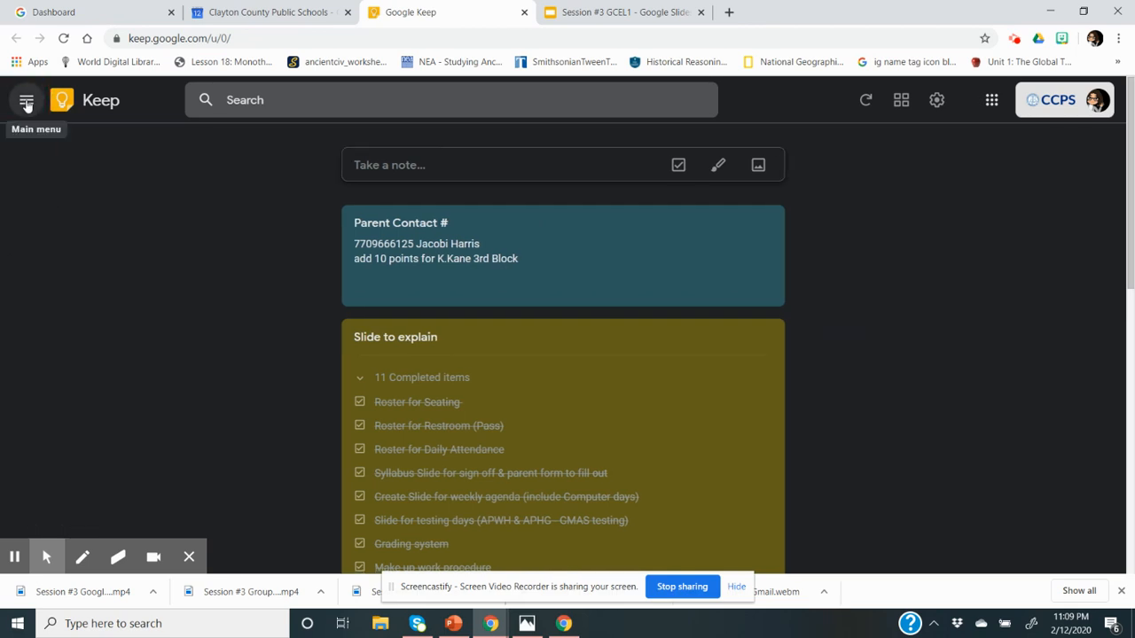
pyautogui.click(27, 102)
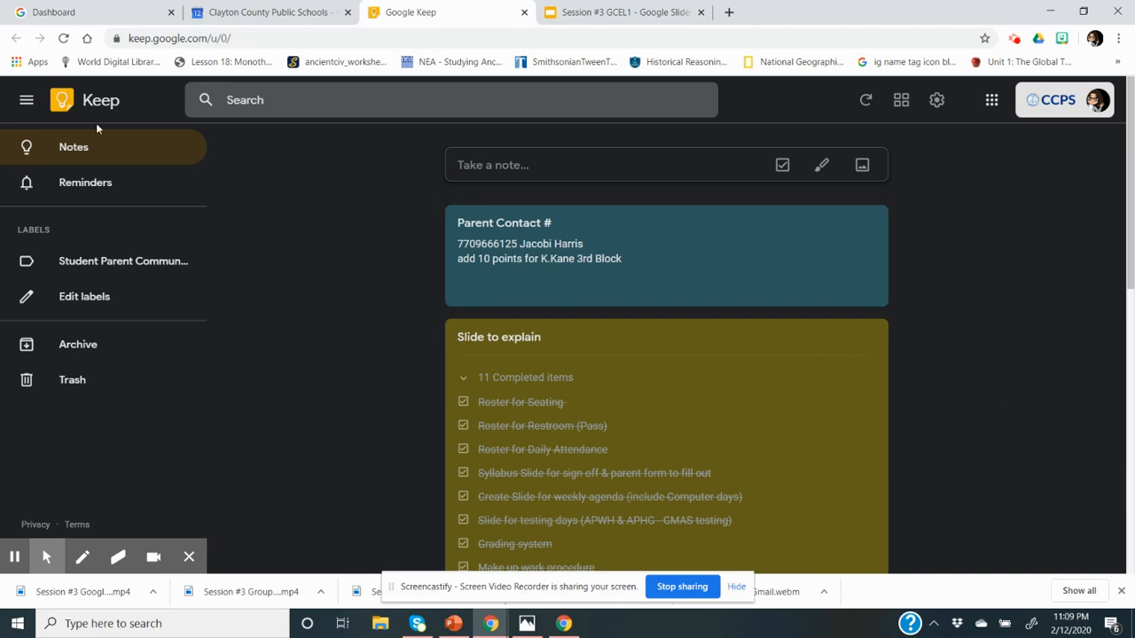
pyautogui.click(27, 101)
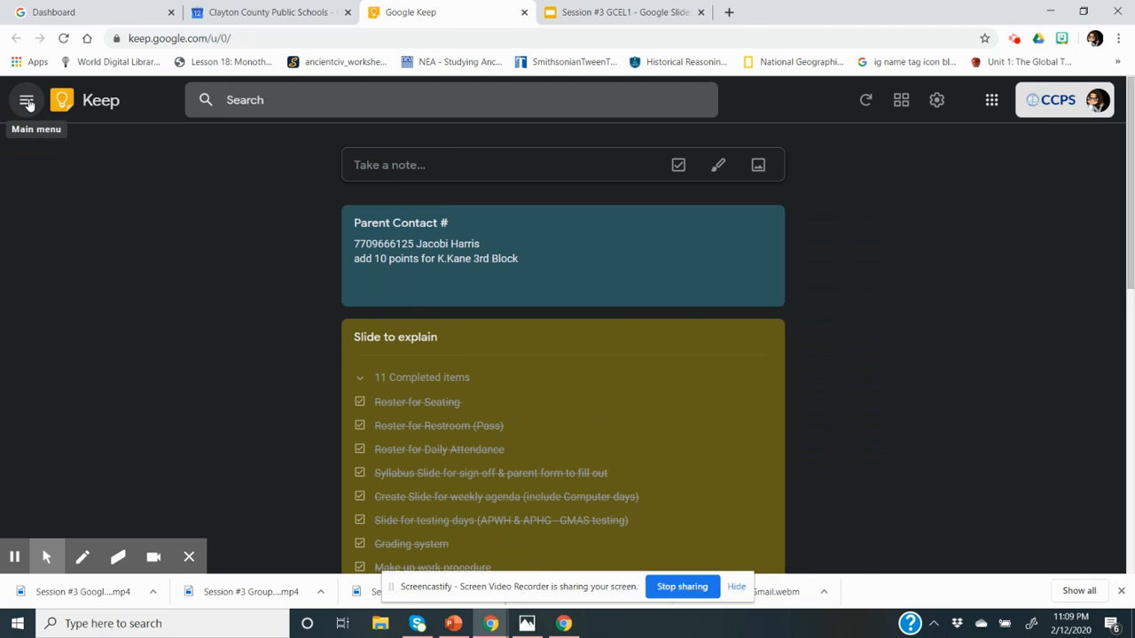
pyautogui.click(27, 100)
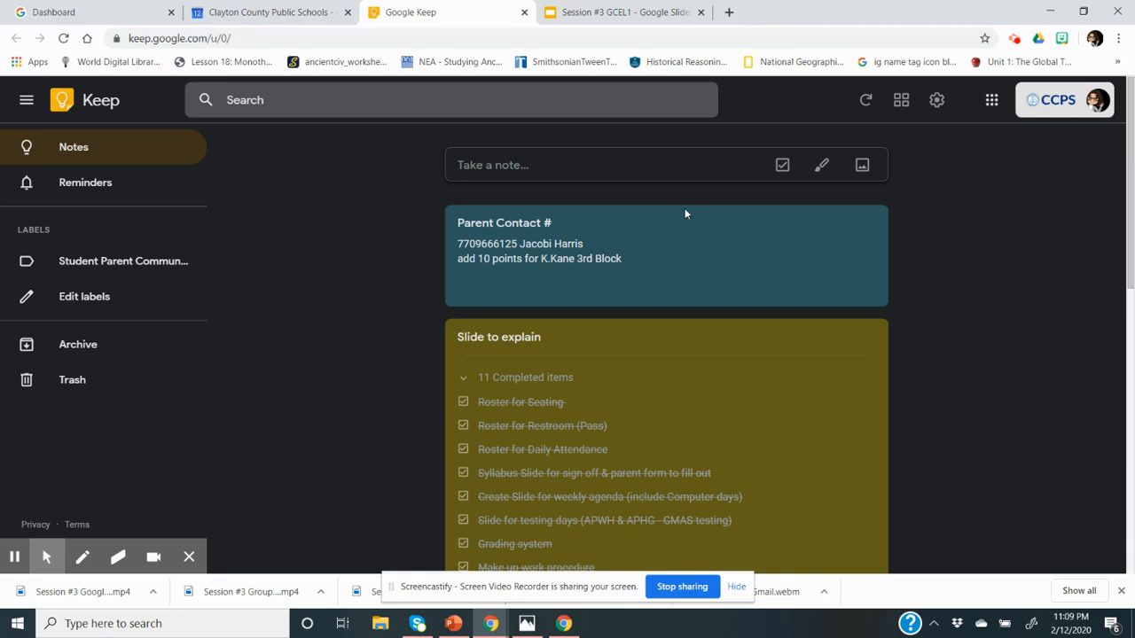
# Open the list of settings options for the notes app
pyautogui.click(939, 100)
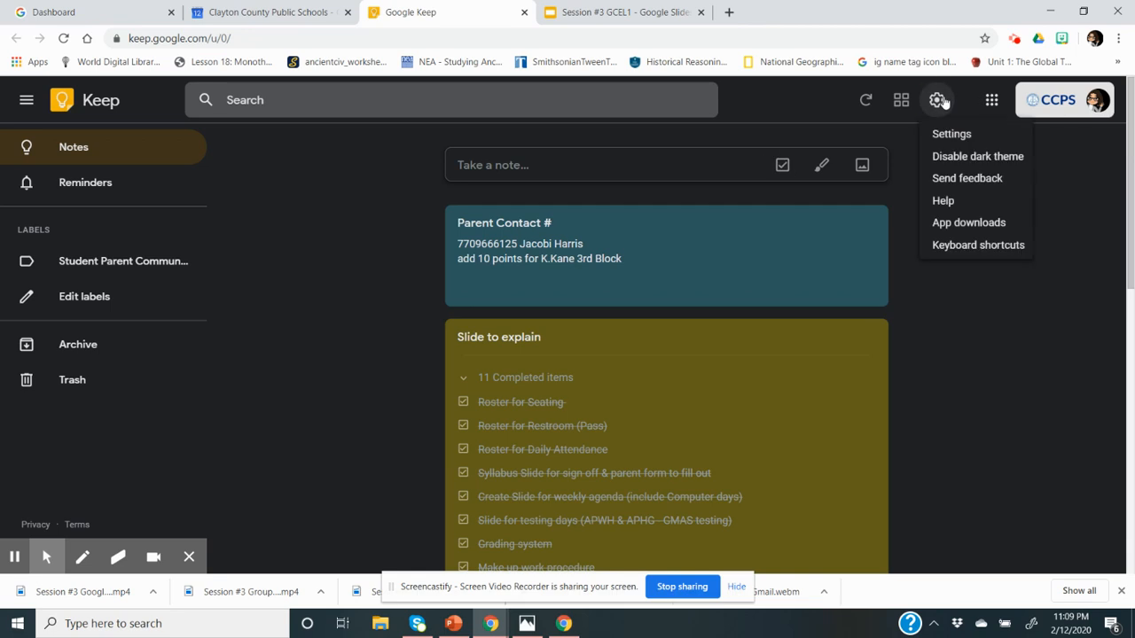